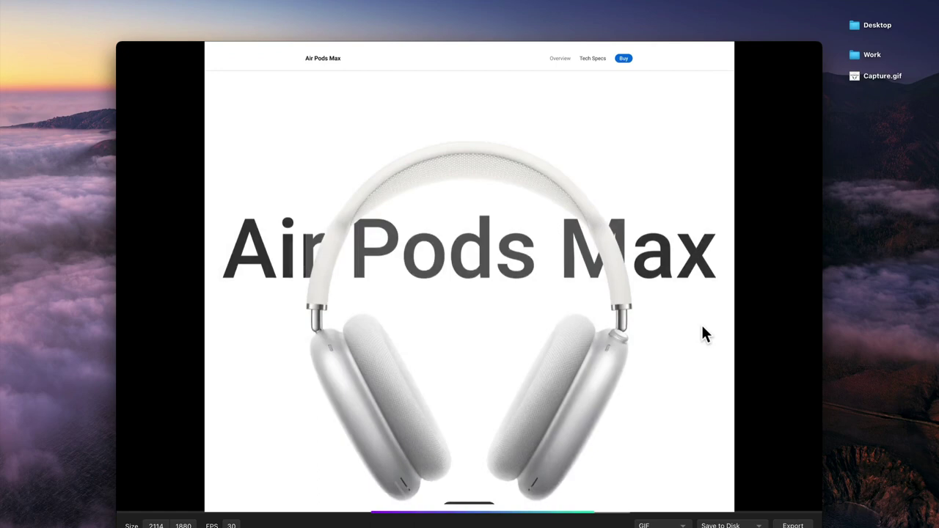
Close the Cap recording preview so only Capture.gif remains on the desktop
{"action": "key", "text": "super+w"}
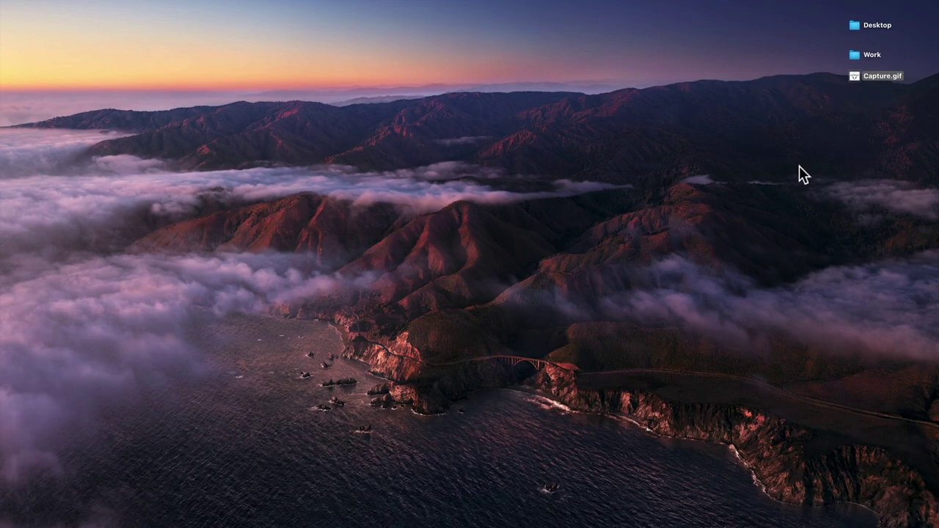
{"action": "key", "text": "space"}
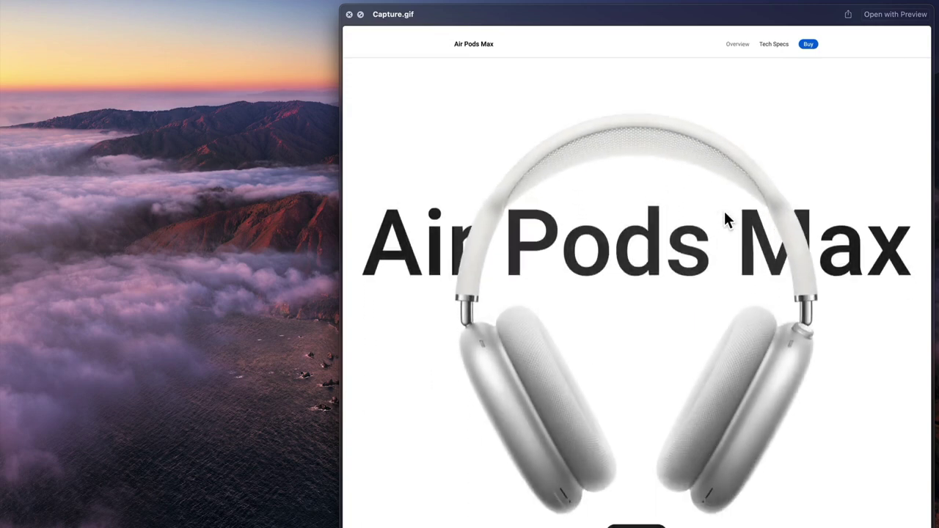
{"action": "key", "text": "space"}
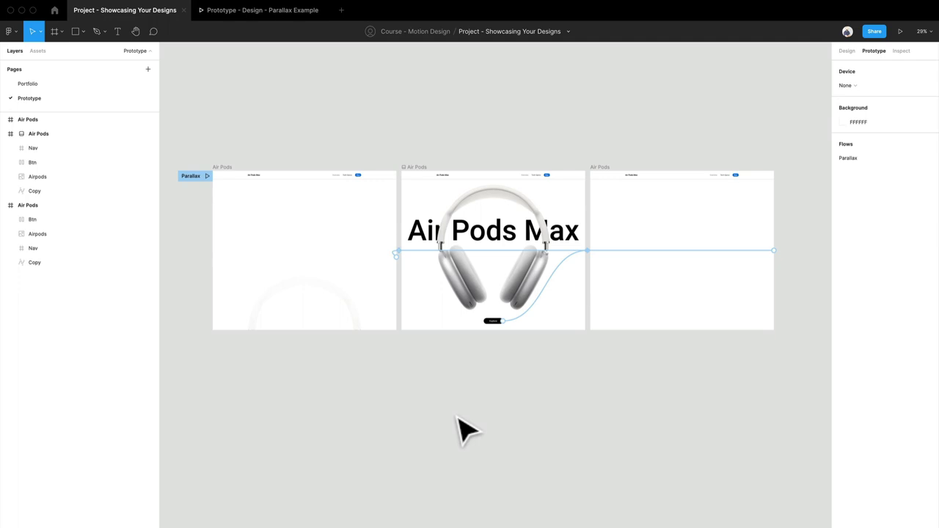
Pan and scroll the canvas to bring the Home frame's project thumbnail grid into view
{"action": "left_click_drag", "start_coordinate": [342, 419], "coordinate": [330, 403]}
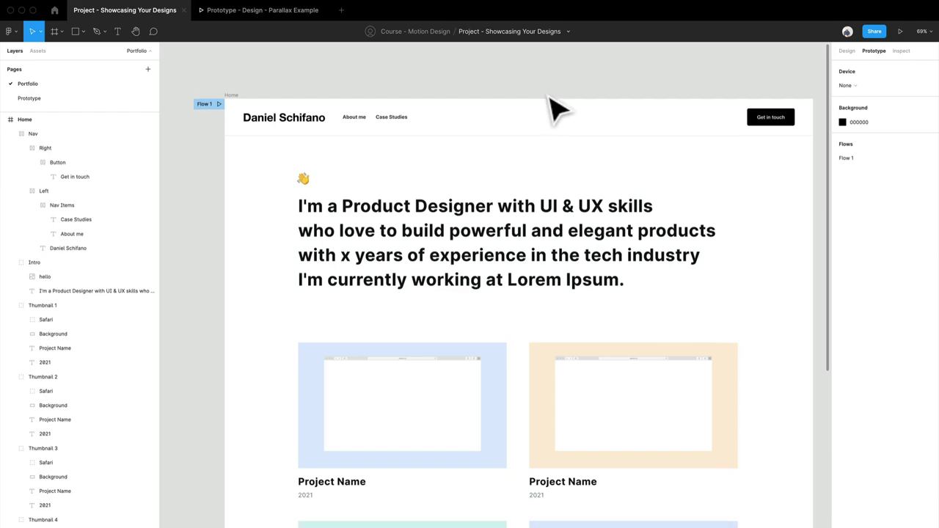
{"action": "scroll", "coordinate": [558, 110], "scroll_direction": "up", "scroll_amount": 3}
{"action": "scroll", "coordinate": [558, 110], "scroll_direction": "down", "scroll_amount": 5, "text": "ctrl"}
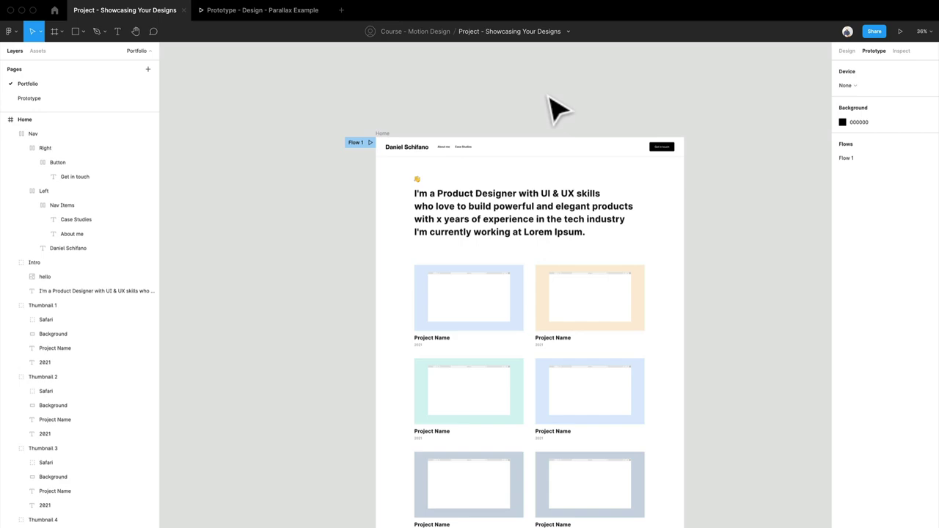
Use Place image from the shape tools and select Capture.gif (2114×1880, 36.6 MB) on the Desktop
{"action": "key", "text": "shift+super+k"}
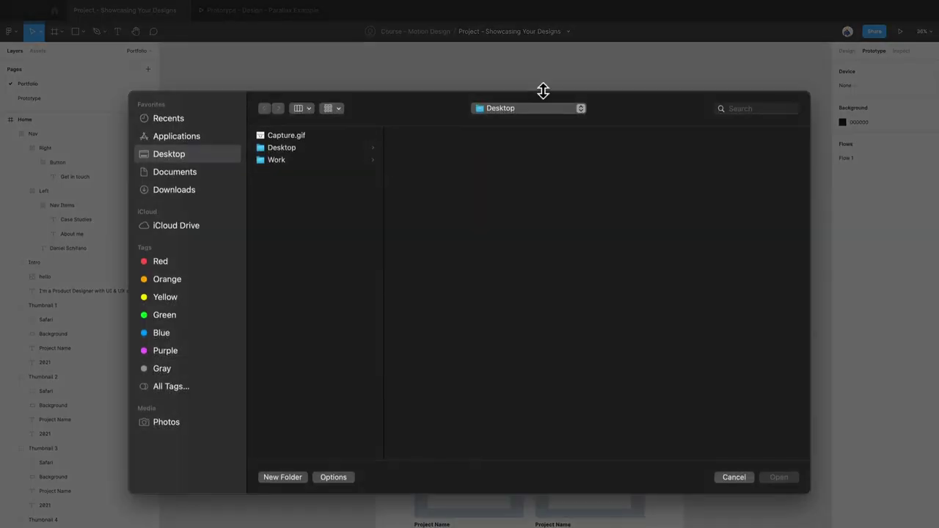
{"action": "left_click", "coordinate": [734, 477]}
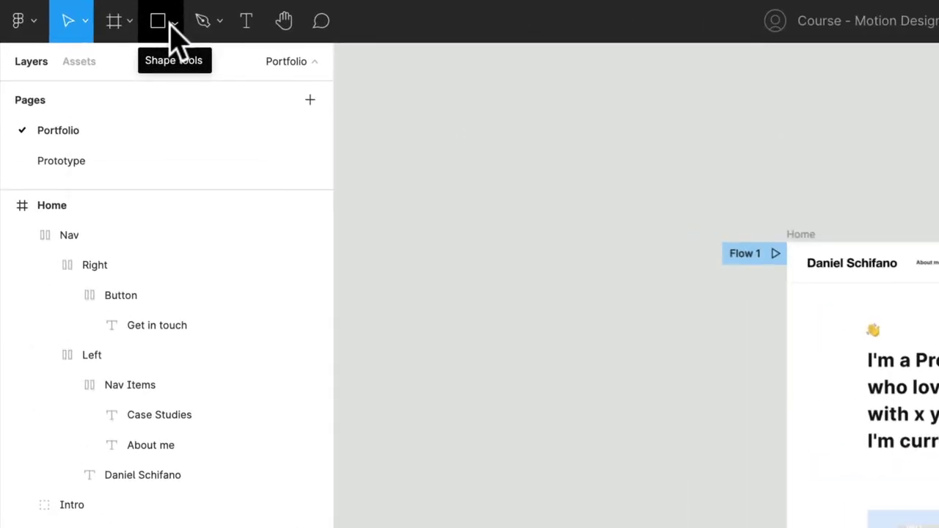
{"action": "left_click", "coordinate": [80, 37]}
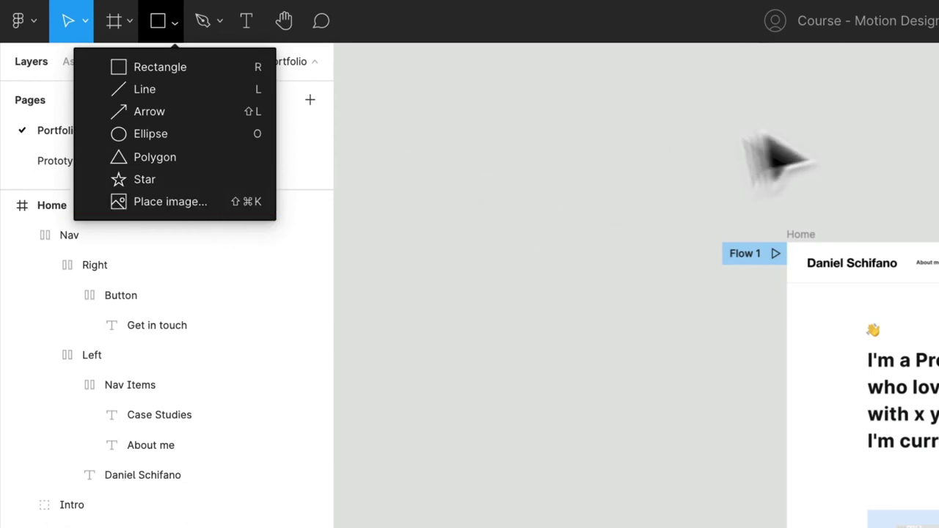
{"action": "left_click", "coordinate": [65, 207]}
{"action": "left_click", "coordinate": [624, 161]}
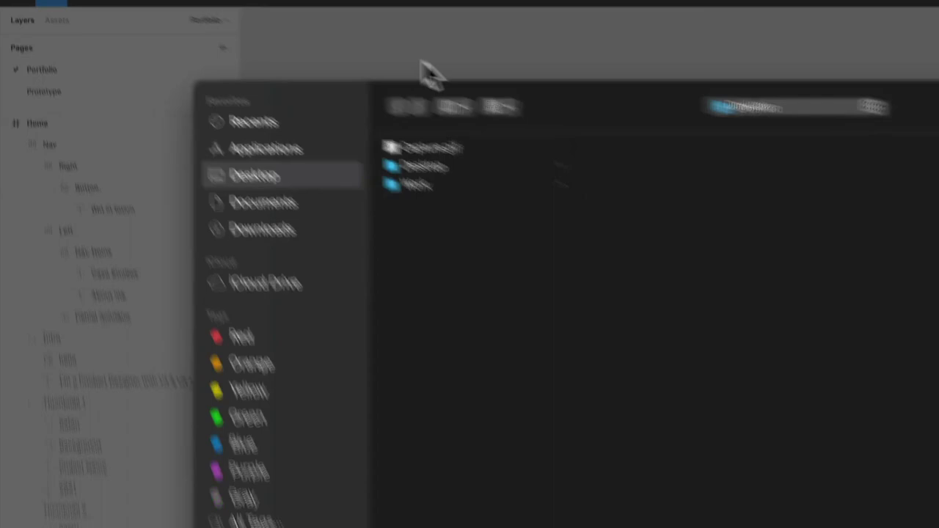
{"action": "left_click", "coordinate": [316, 88]}
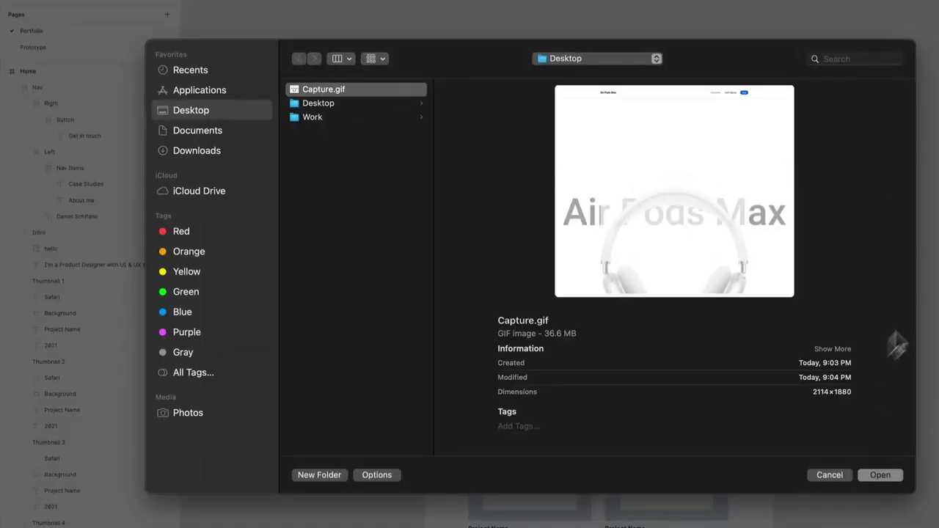
Drop Capture.gif onto an empty area of the canvas as the Capture 1 layer
{"action": "left_click", "coordinate": [881, 475]}
{"action": "scroll", "coordinate": [824, 257], "scroll_direction": "up", "scroll_amount": 3}
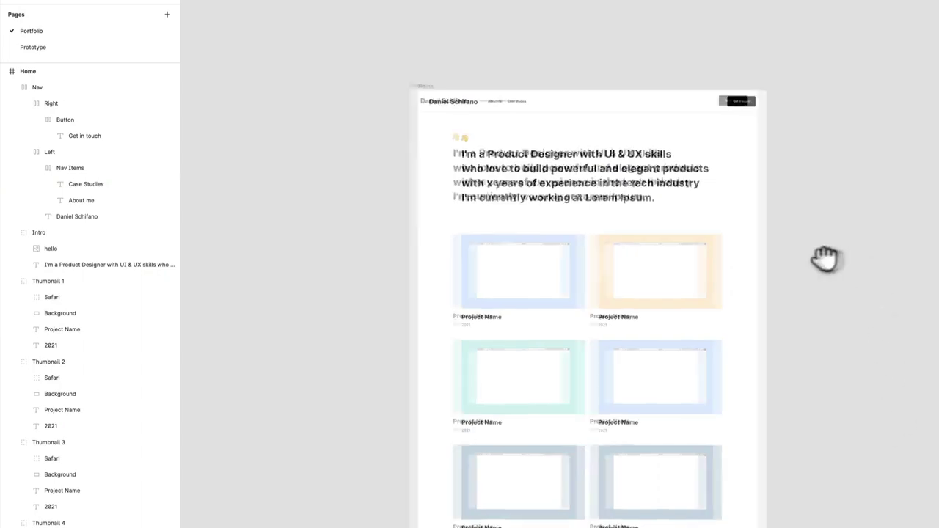
{"action": "left_click_drag", "start_coordinate": [825, 257], "coordinate": [521, 235]}
{"action": "scroll", "coordinate": [521, 235], "scroll_direction": "right", "scroll_amount": 3}
{"action": "left_click", "coordinate": [562, 143]}
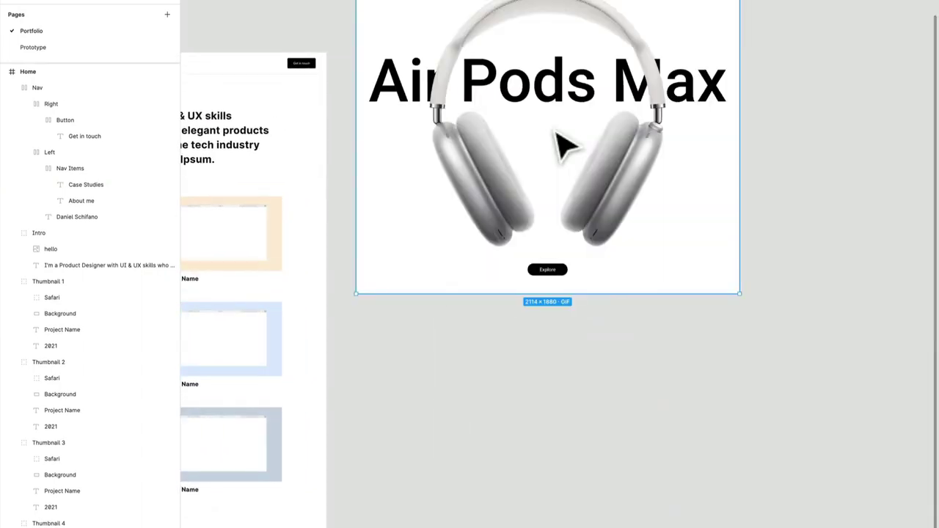
{"action": "scroll", "coordinate": [478, 360], "scroll_direction": "left", "scroll_amount": 5}
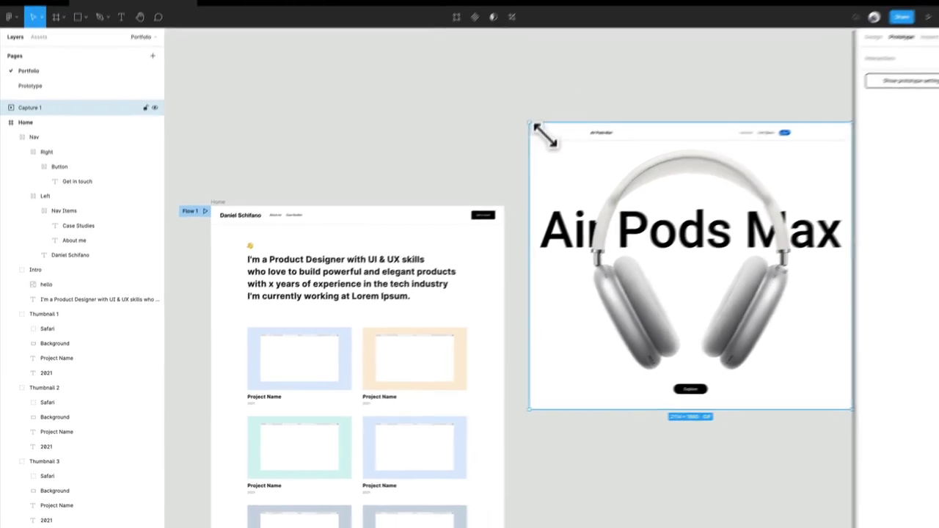
Shrink the GIF to 791×703 and move it over the first Home thumbnail
{"action": "left_click_drag", "start_coordinate": [580, 89], "coordinate": [626, 126]}
{"action": "left_click_drag", "start_coordinate": [567, 178], "coordinate": [712, 321]}
{"action": "scroll", "coordinate": [755, 377], "scroll_direction": "right", "scroll_amount": 5}
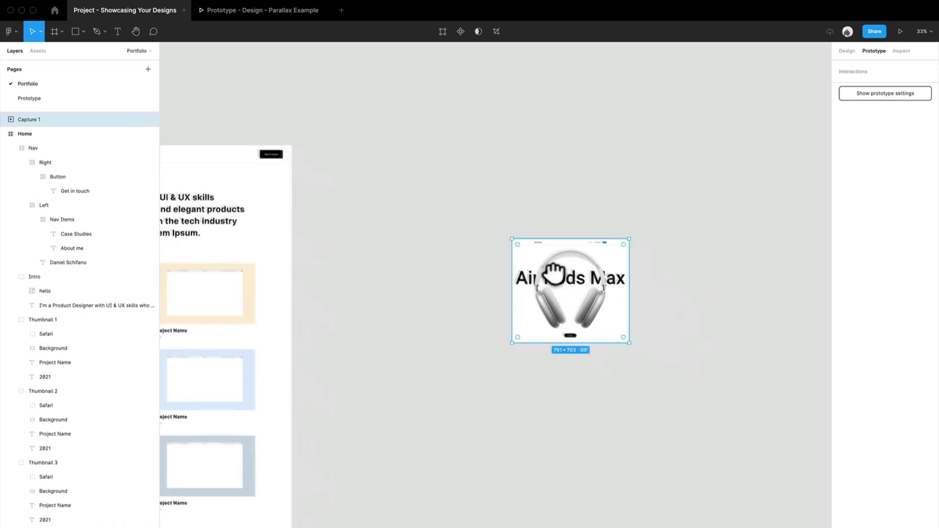
{"action": "scroll", "coordinate": [759, 246], "scroll_direction": "left", "scroll_amount": 6}
{"action": "left_click_drag", "start_coordinate": [807, 247], "coordinate": [357, 267]}
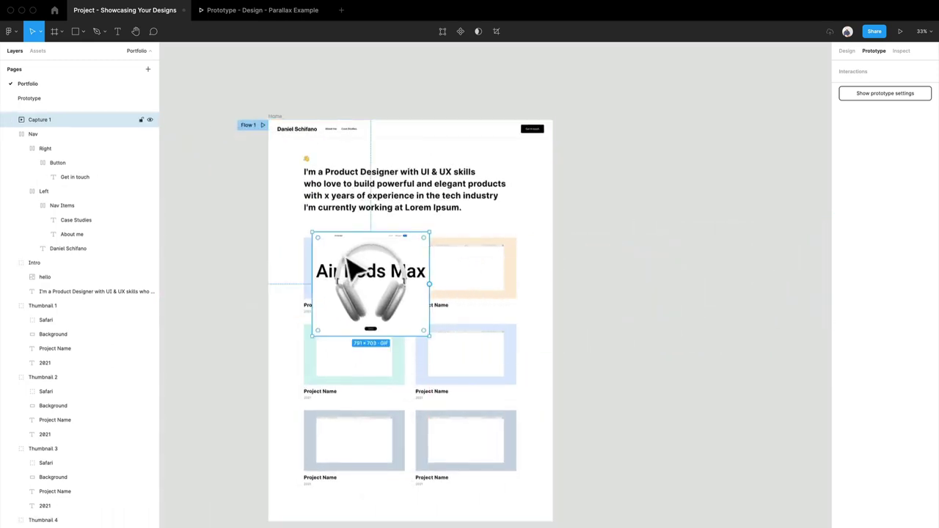
{"action": "scroll", "coordinate": [351, 268], "scroll_direction": "up", "scroll_amount": 5}
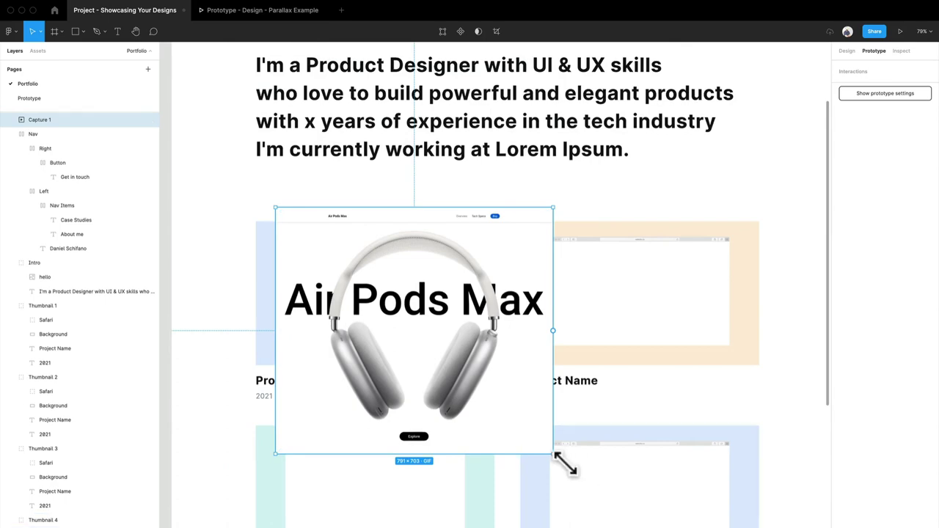
Shrink the GIF further and delete the Safari mockup from Thumbnail 1
{"action": "left_click_drag", "start_coordinate": [559, 460], "coordinate": [449, 351]}
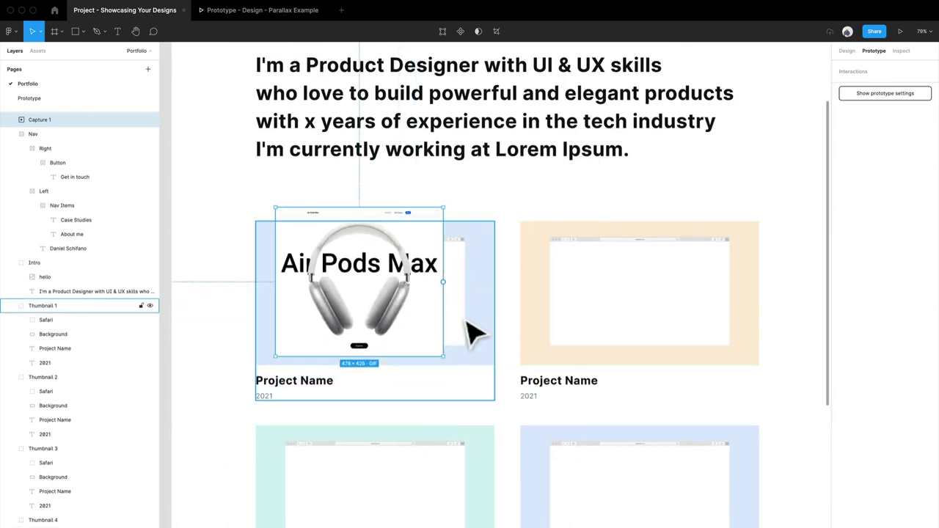
{"action": "left_click", "coordinate": [469, 331]}
{"action": "double_click", "coordinate": [474, 332]}
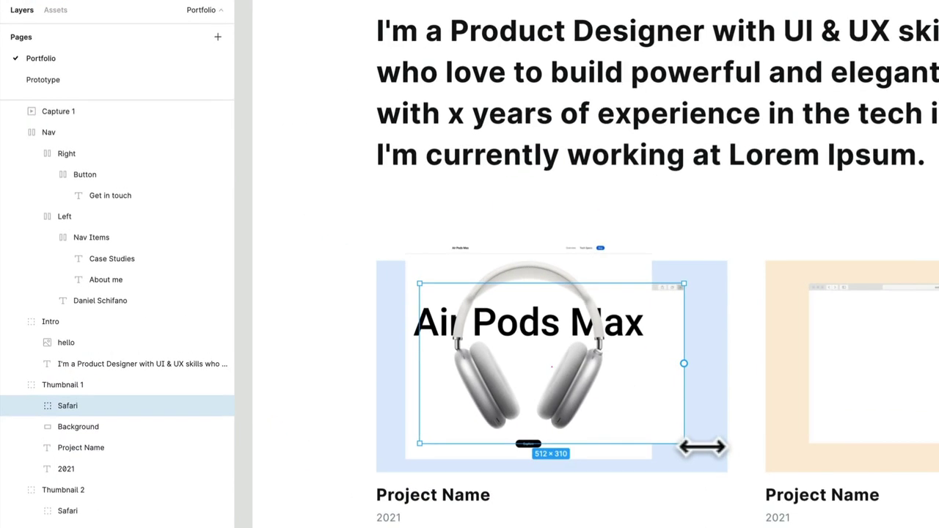
{"action": "key", "text": "Delete"}
Resize Capture 1 to 372×330.75 and centre it in the blue card
{"action": "left_click", "coordinate": [583, 365]}
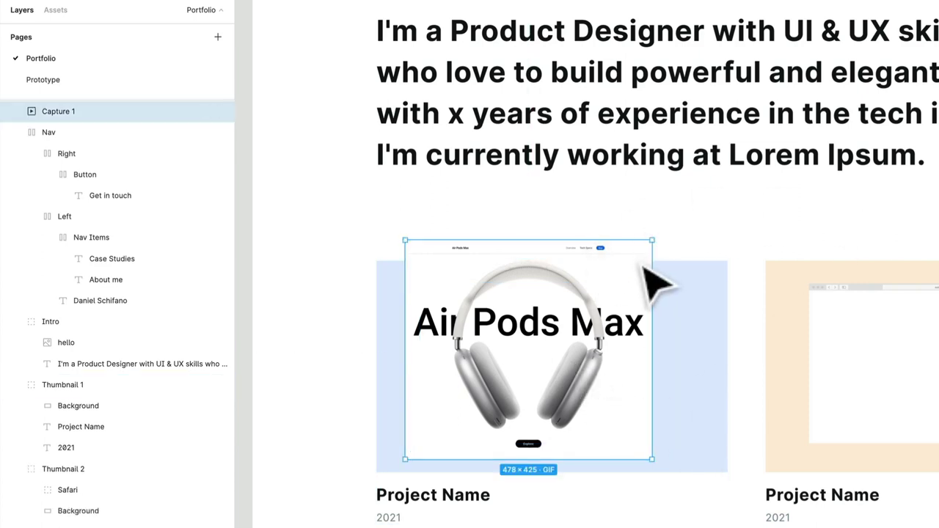
{"action": "left_click_drag", "start_coordinate": [665, 254], "coordinate": [604, 257]}
{"action": "left_click_drag", "start_coordinate": [580, 380], "coordinate": [628, 371]}
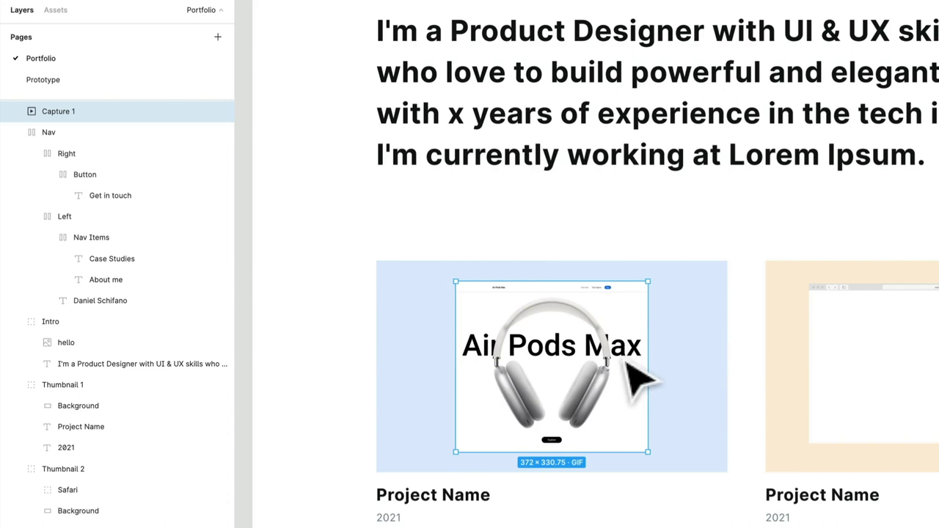
{"action": "left_click_drag", "start_coordinate": [669, 374], "coordinate": [621, 399]}
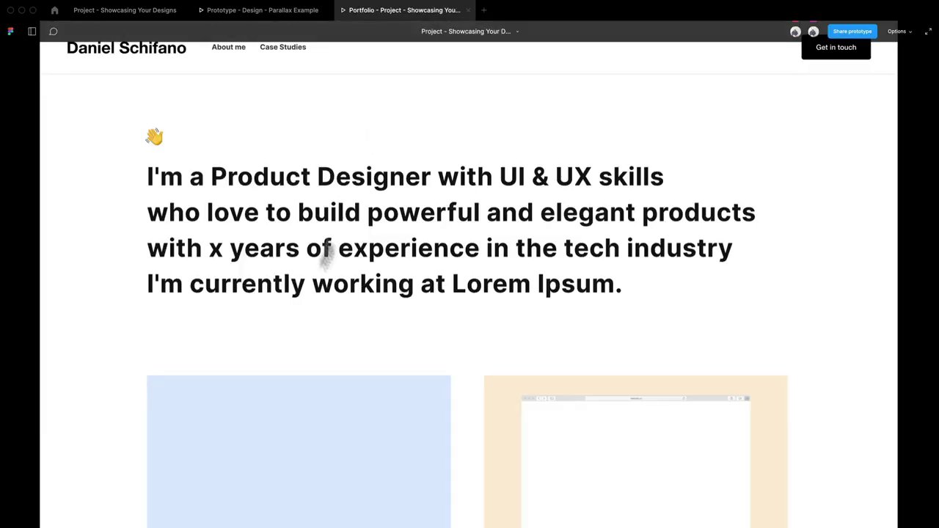
Compare the Portfolio presentation with the Parallax Example tab, then return to the design file
{"action": "scroll", "coordinate": [325, 252], "scroll_direction": "down", "scroll_amount": 5}
{"action": "left_click", "coordinate": [269, 18]}
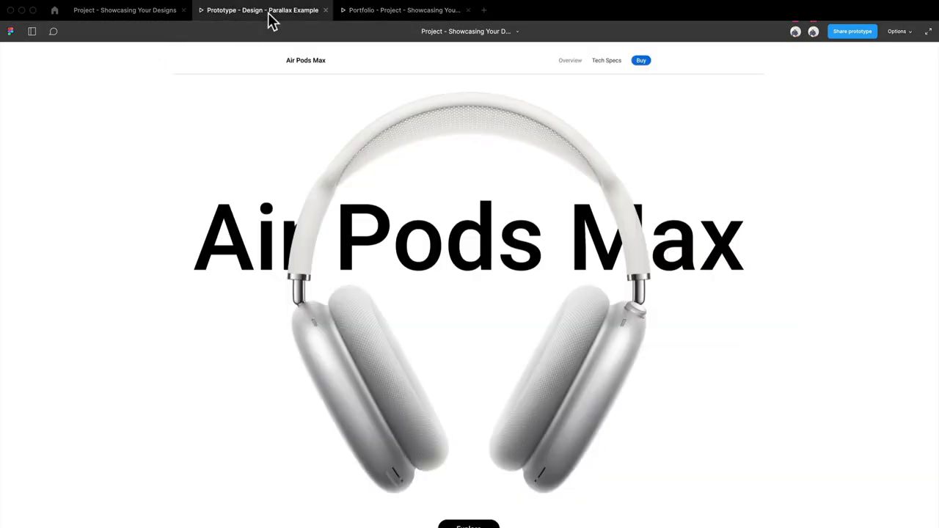
{"action": "left_click", "coordinate": [357, 13]}
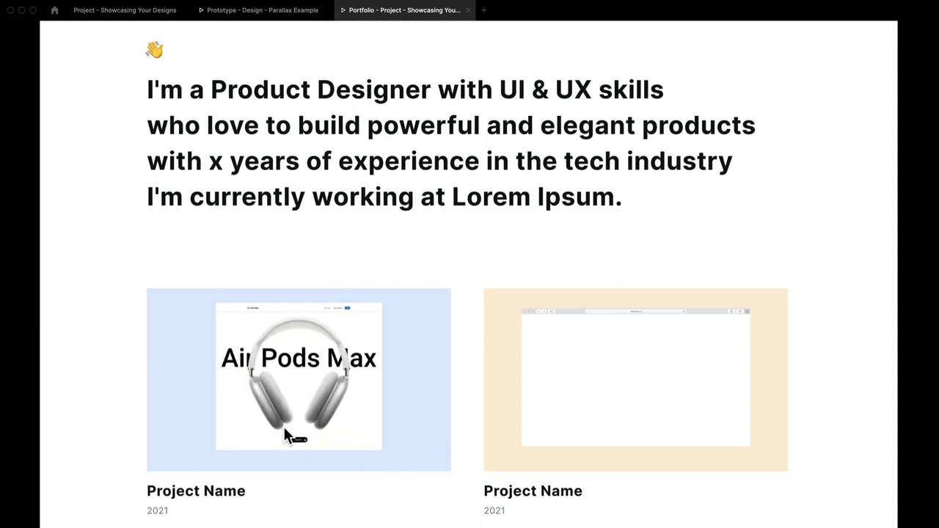
{"action": "left_click", "coordinate": [173, 10]}
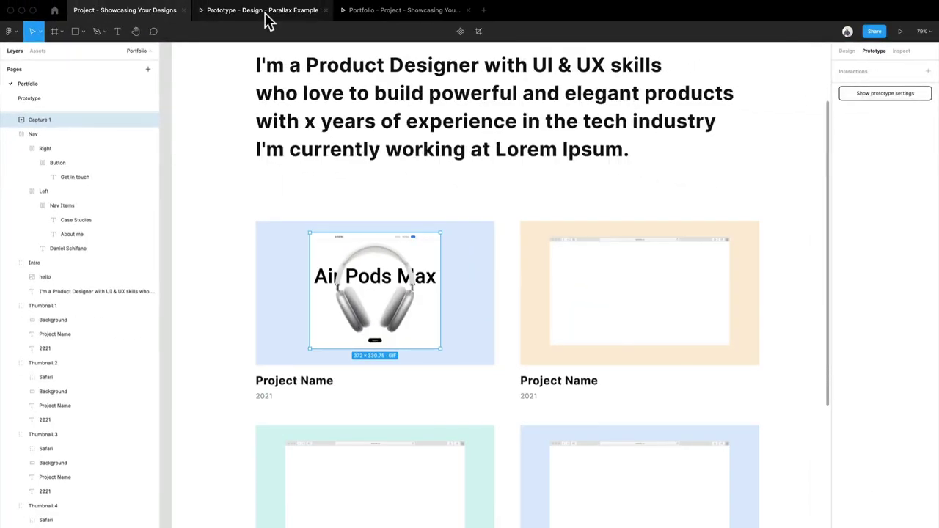
{"action": "left_click", "coordinate": [358, 12]}
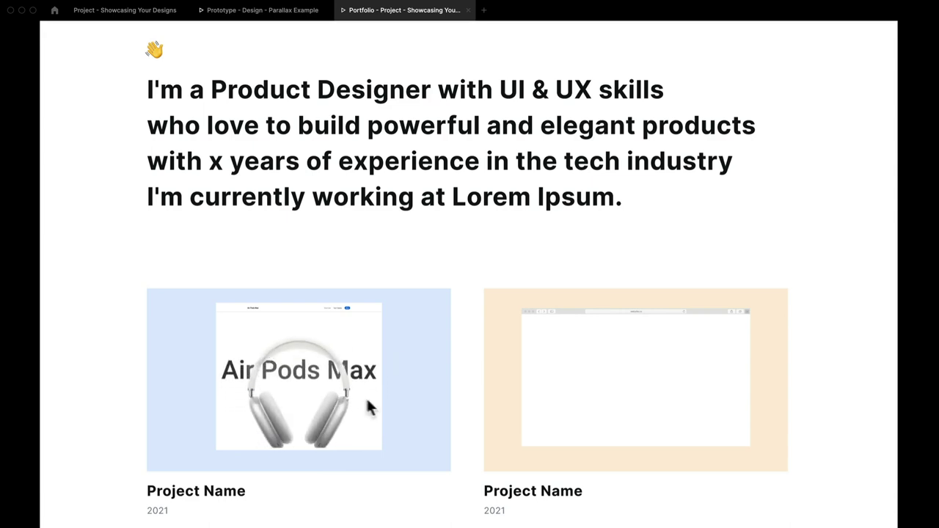
{"action": "left_click", "coordinate": [136, 11]}
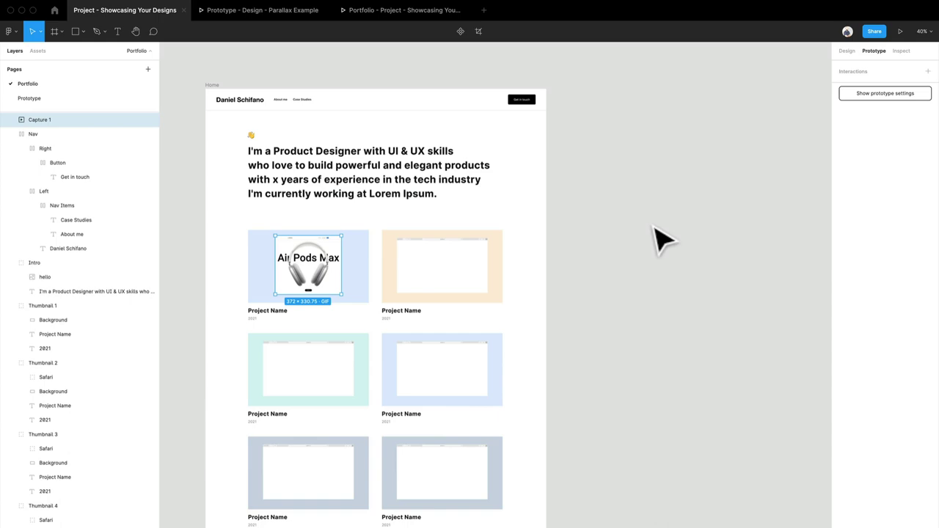